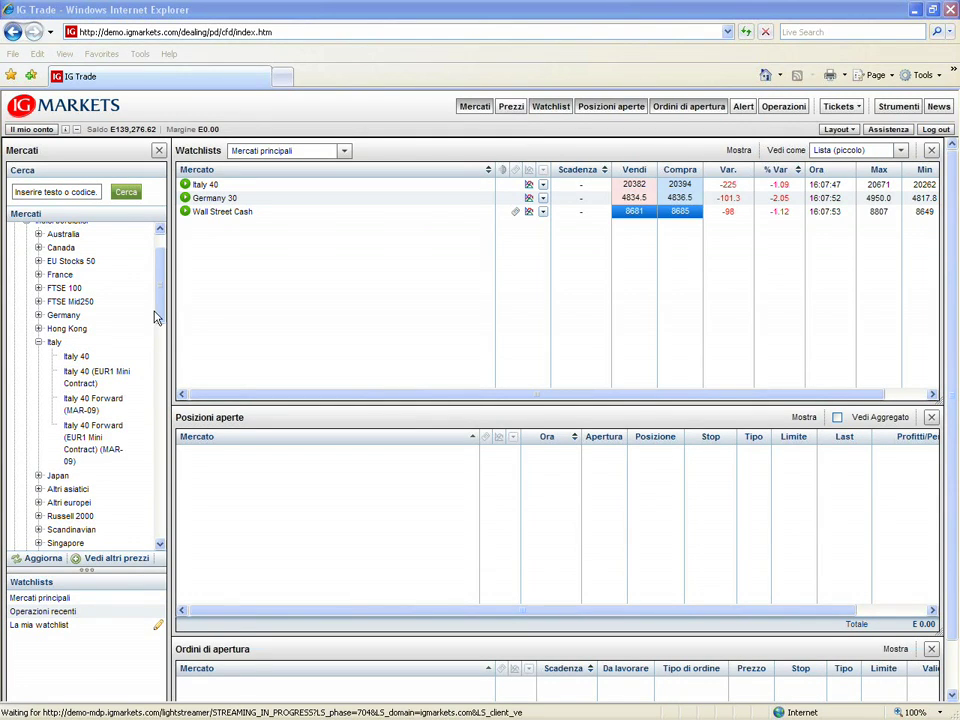
# Display the Fiat SpA price from Azioni - MIB (Milan) and check the margin in its Dettagli operativi
pyautogui.moveTo(163, 313); pyautogui.dragTo(160, 396)
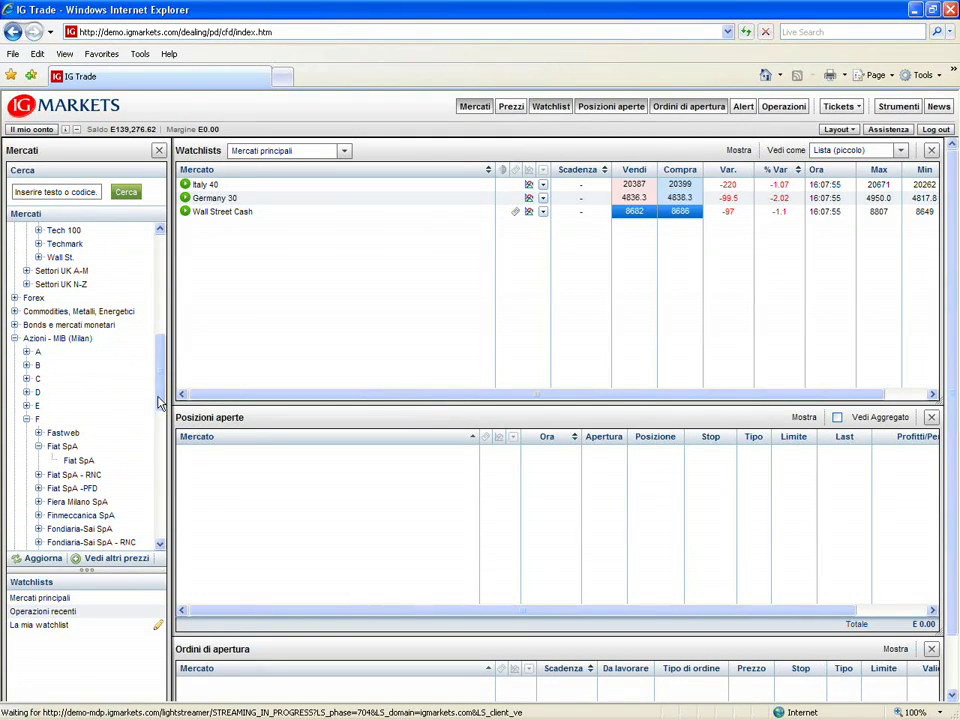
pyautogui.click(138, 460)
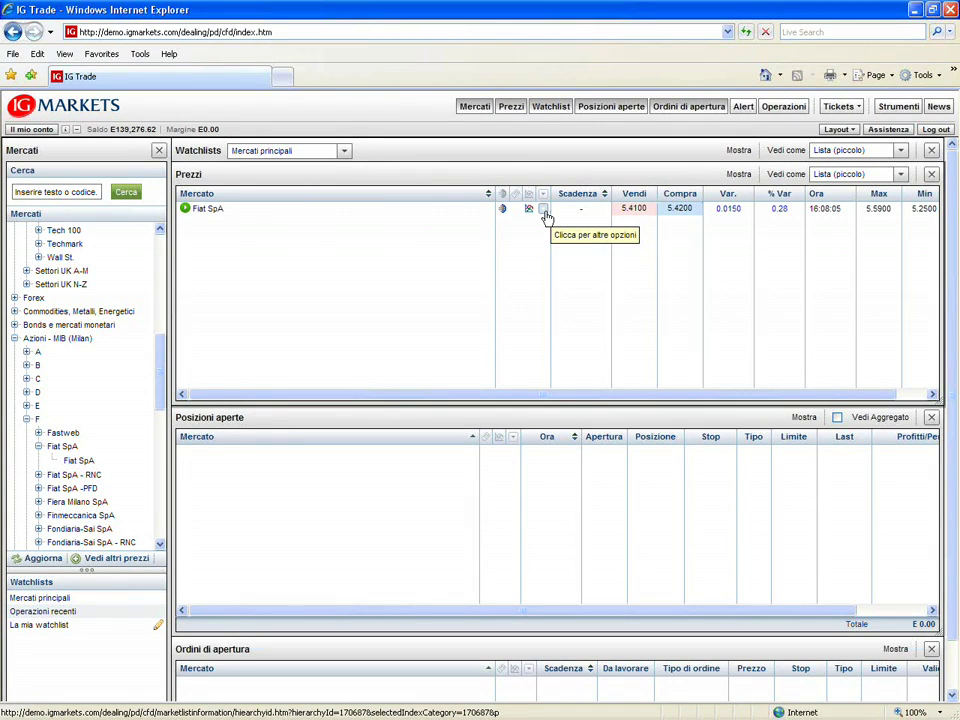
pyautogui.click(544, 209)
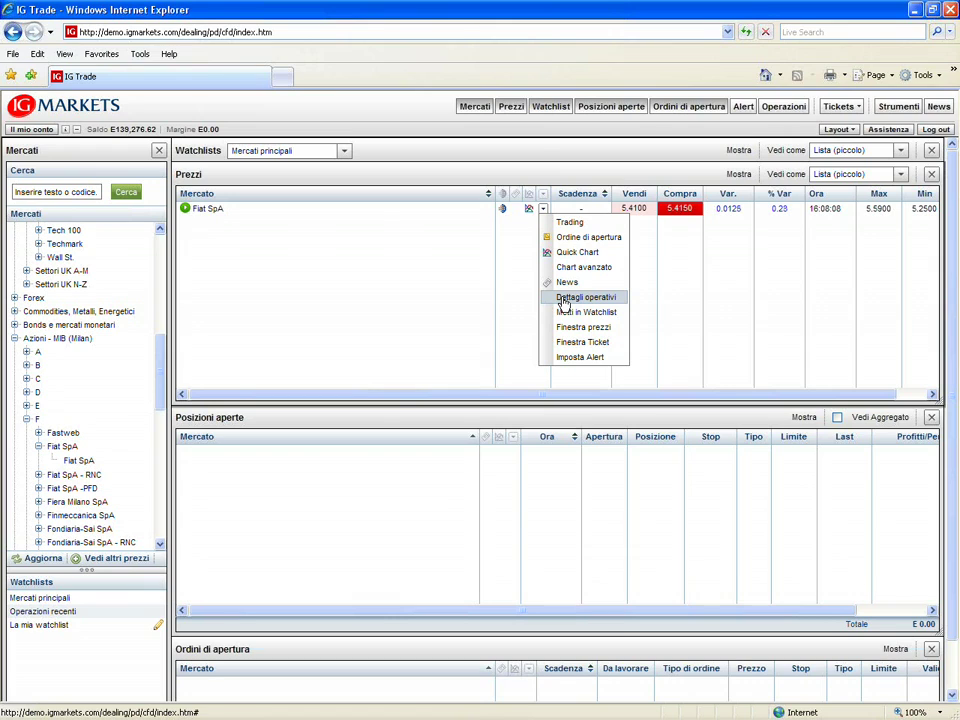
pyautogui.click(564, 299)
pyautogui.doubleClick(446, 400)
pyautogui.moveTo(449, 400); pyautogui.dragTo(489, 403)
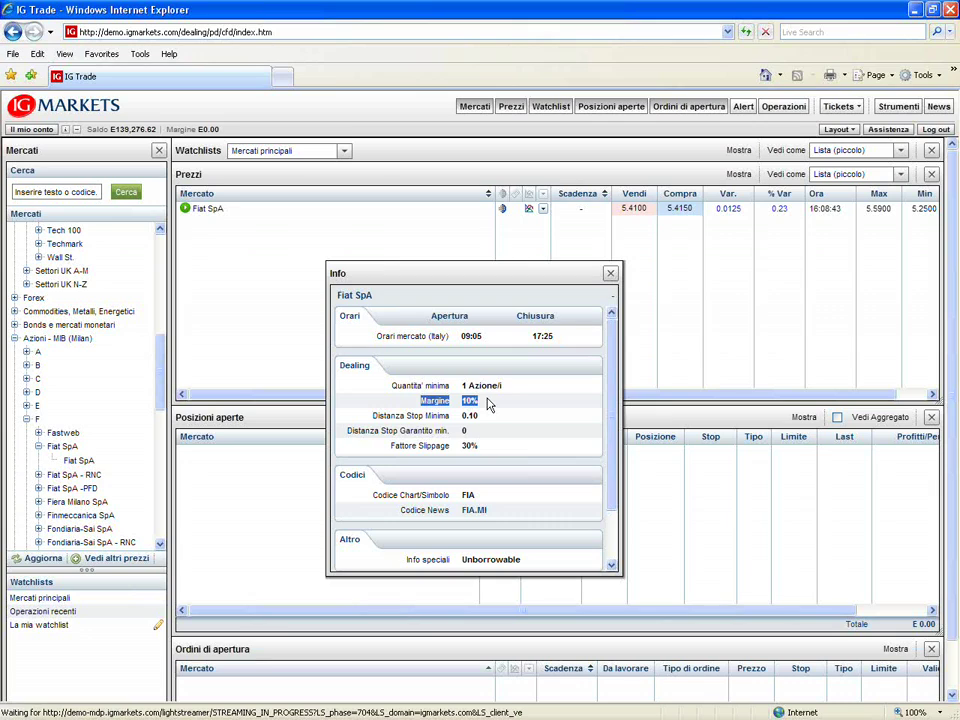
pyautogui.click(610, 273)
# Open a trading ticket for Italy 40 (EUR1 Mini Contract) and set the number of contracts to 1
pyautogui.scroll(3, 118, 414)
pyautogui.scroll(5, 122, 400)
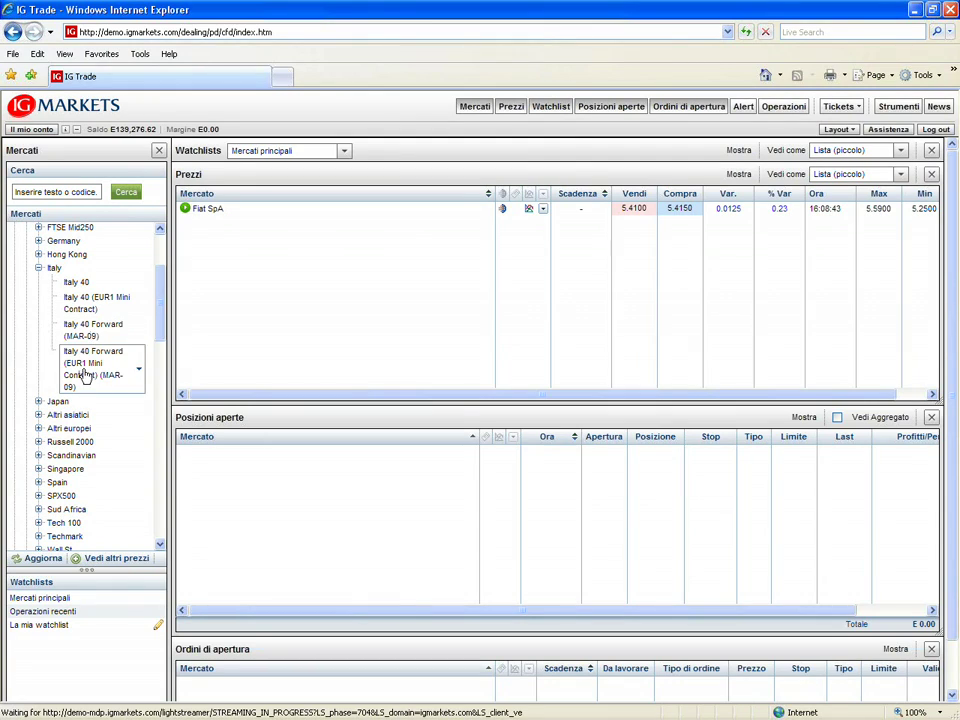
pyautogui.click(104, 303)
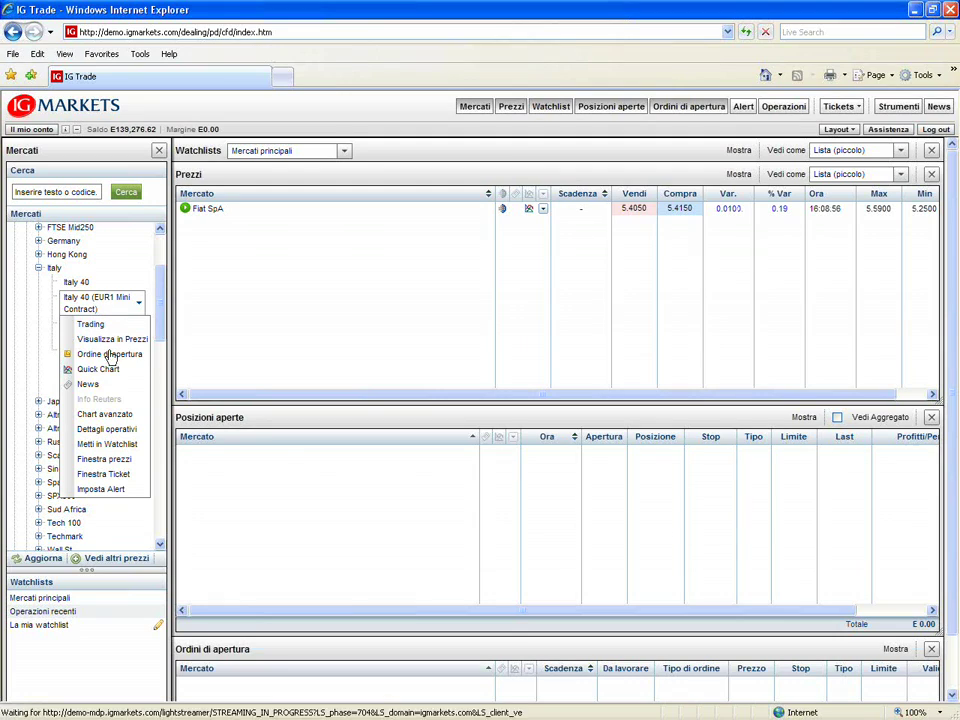
pyautogui.click(88, 324)
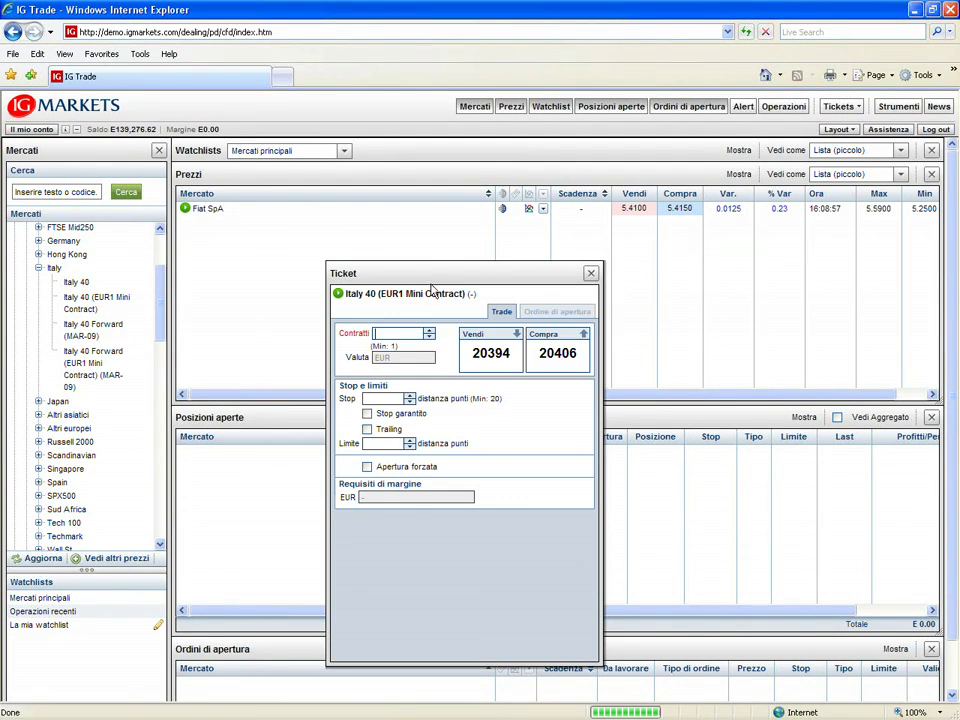
pyautogui.moveTo(430, 274); pyautogui.dragTo(409, 242)
pyautogui.click(380, 301)
pyautogui.write('1')
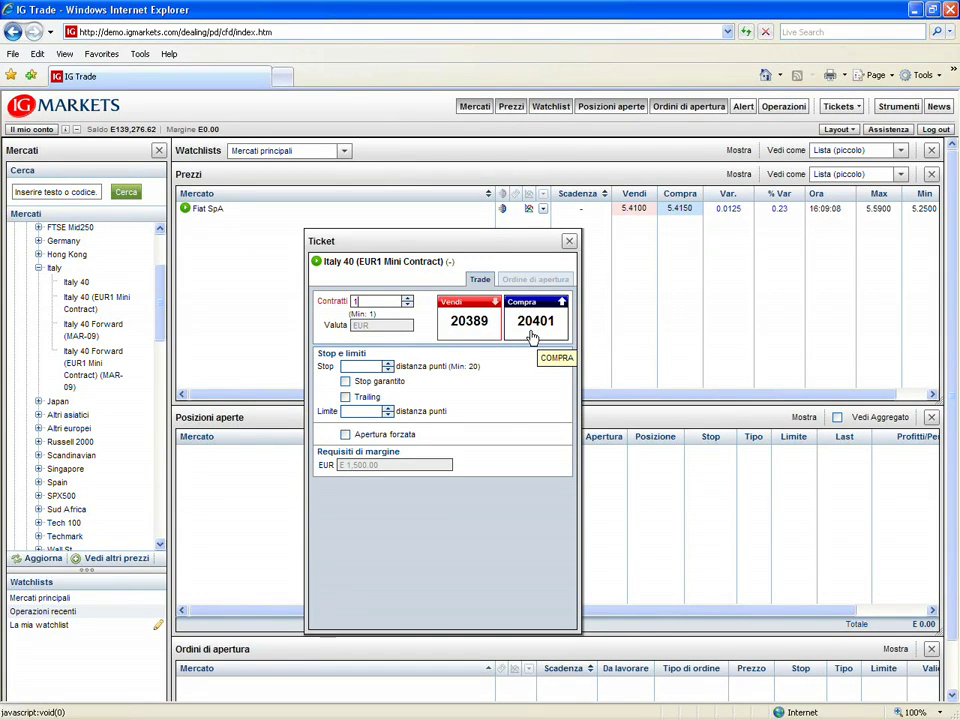
pyautogui.moveTo(358, 261); pyautogui.dragTo(441, 261)
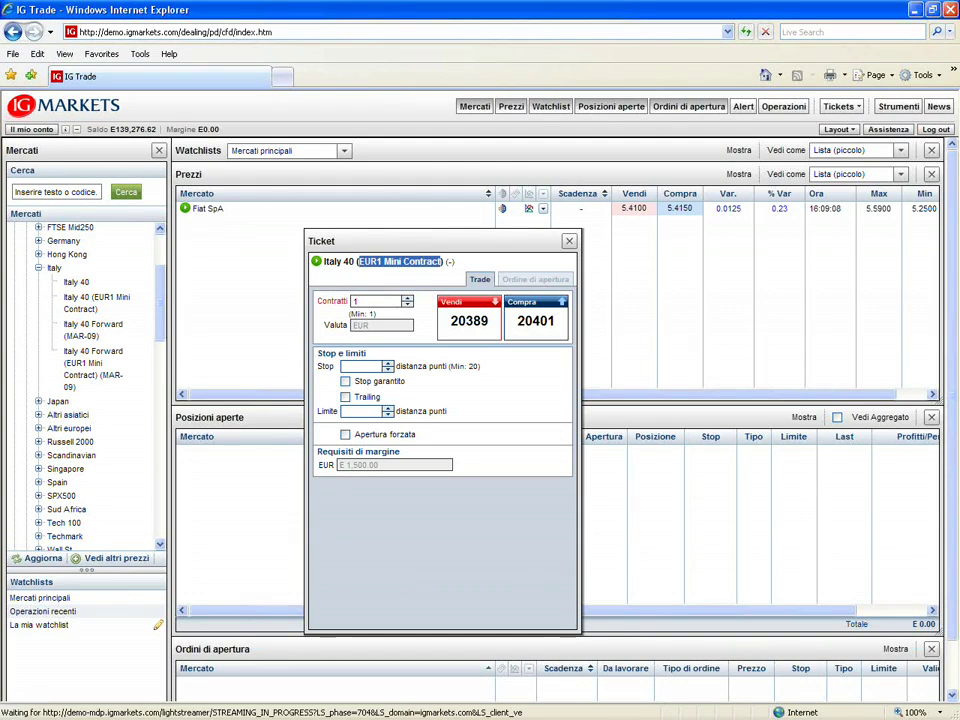
pyautogui.click(542, 210)
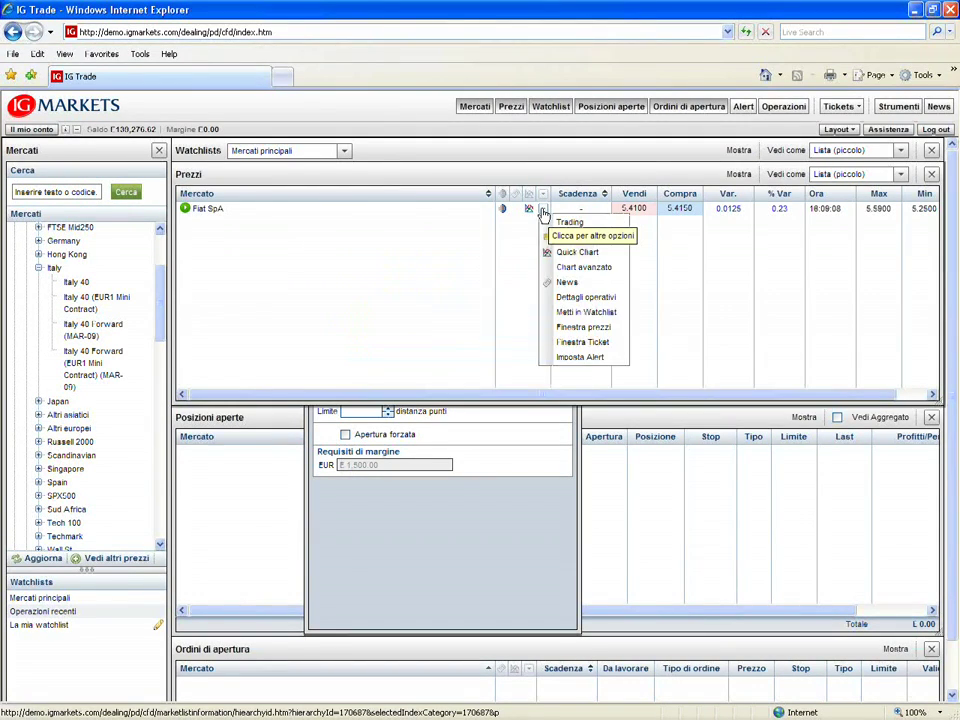
pyautogui.click(573, 300)
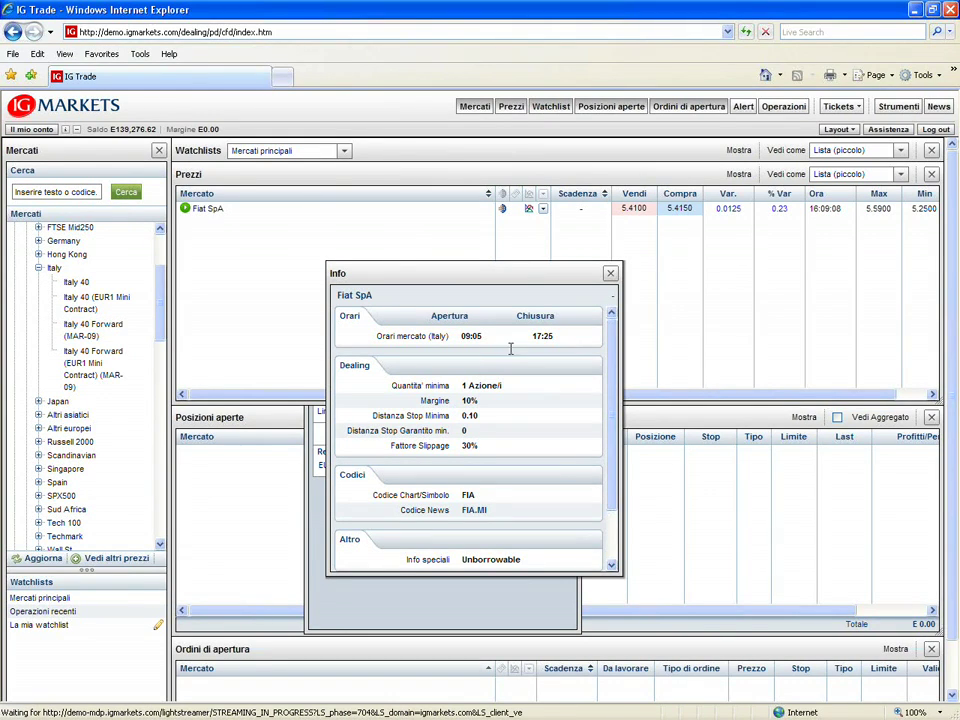
pyautogui.click(610, 273)
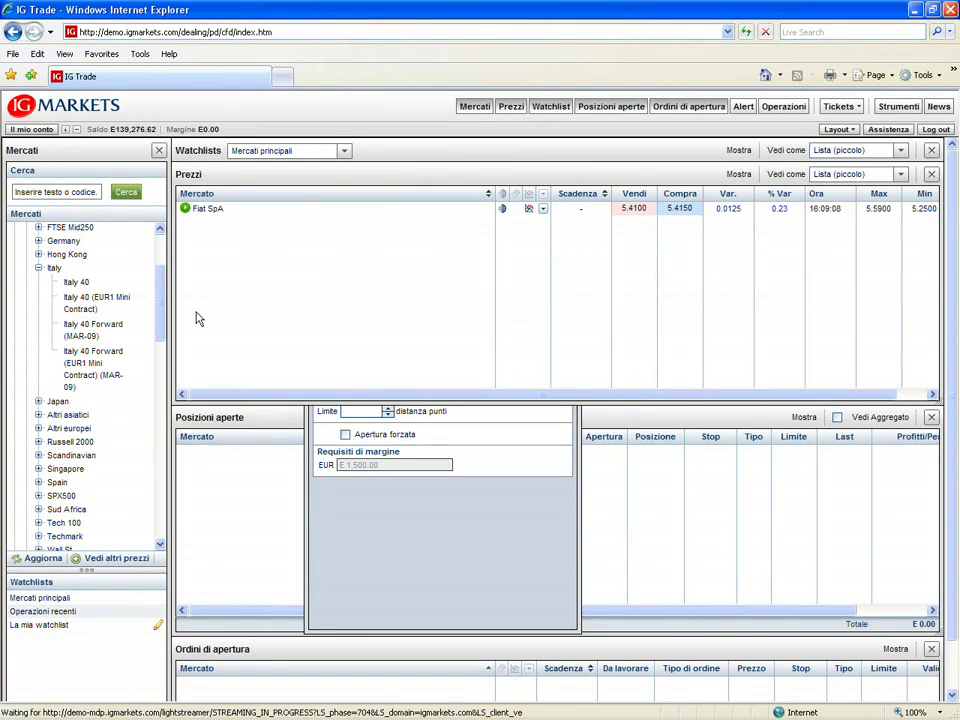
# Display Italy 40 (EUR1 Mini Contract) in the Prezzi list and open its Dettagli operativi
pyautogui.click(89, 301)
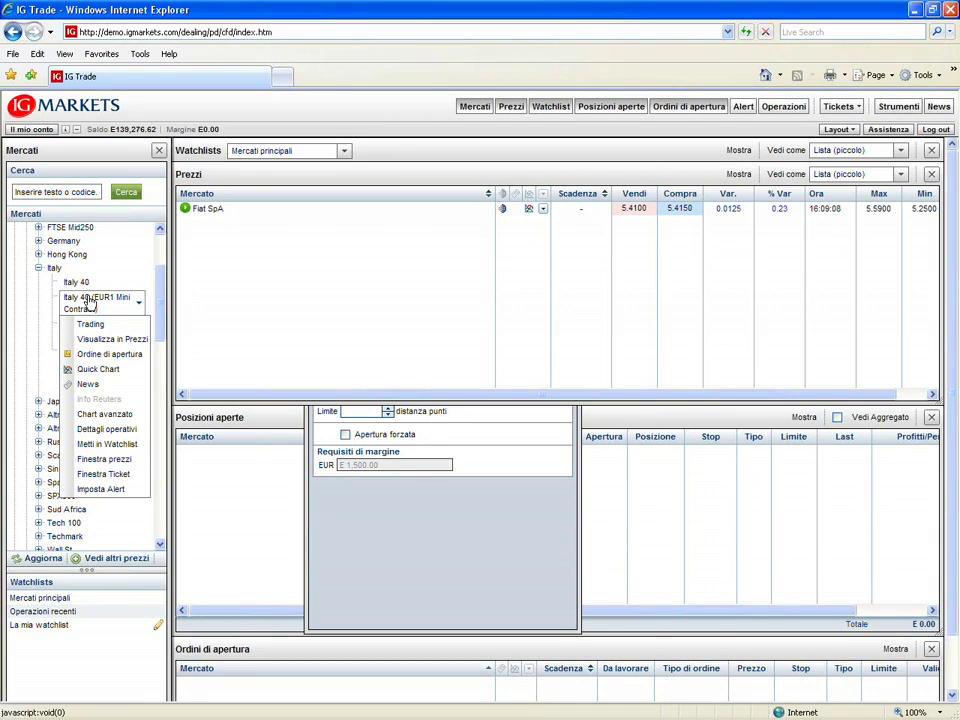
pyautogui.click(134, 339)
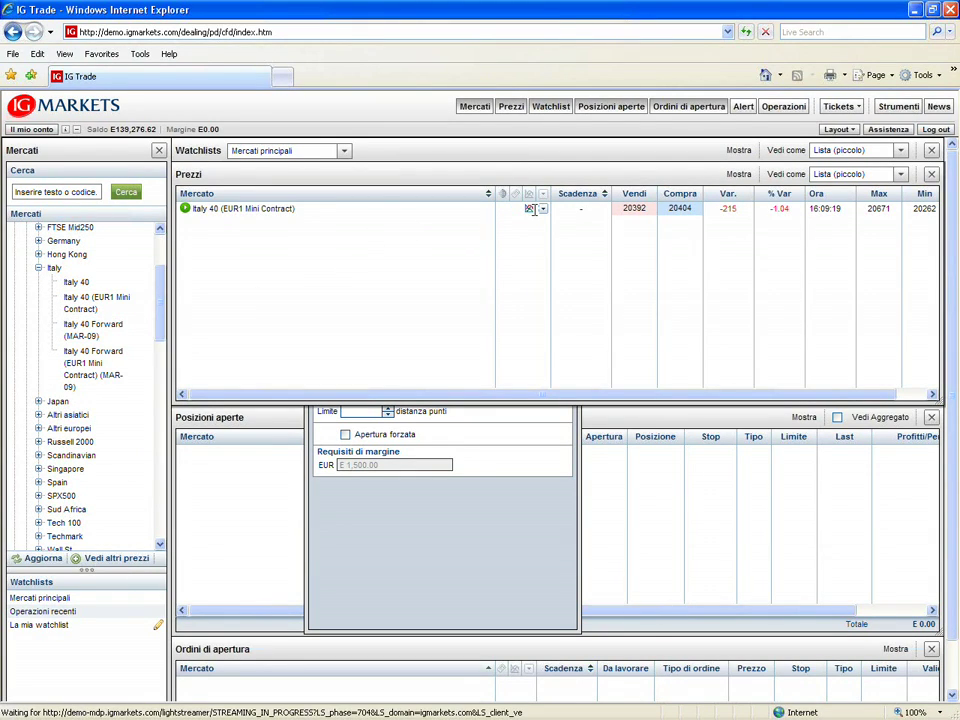
pyautogui.click(543, 208)
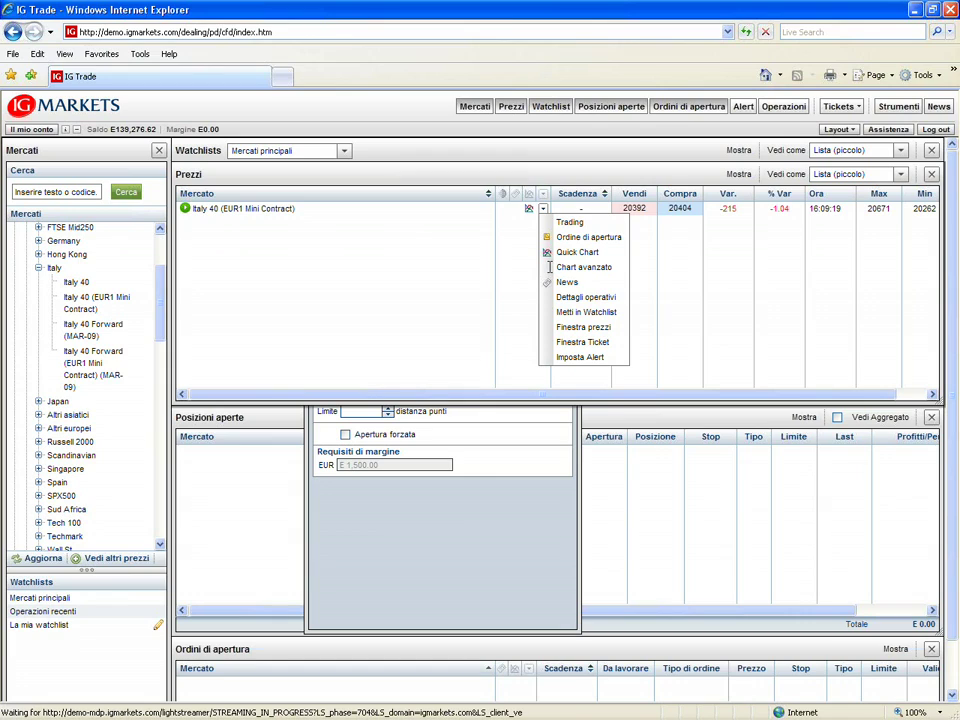
pyautogui.click(585, 297)
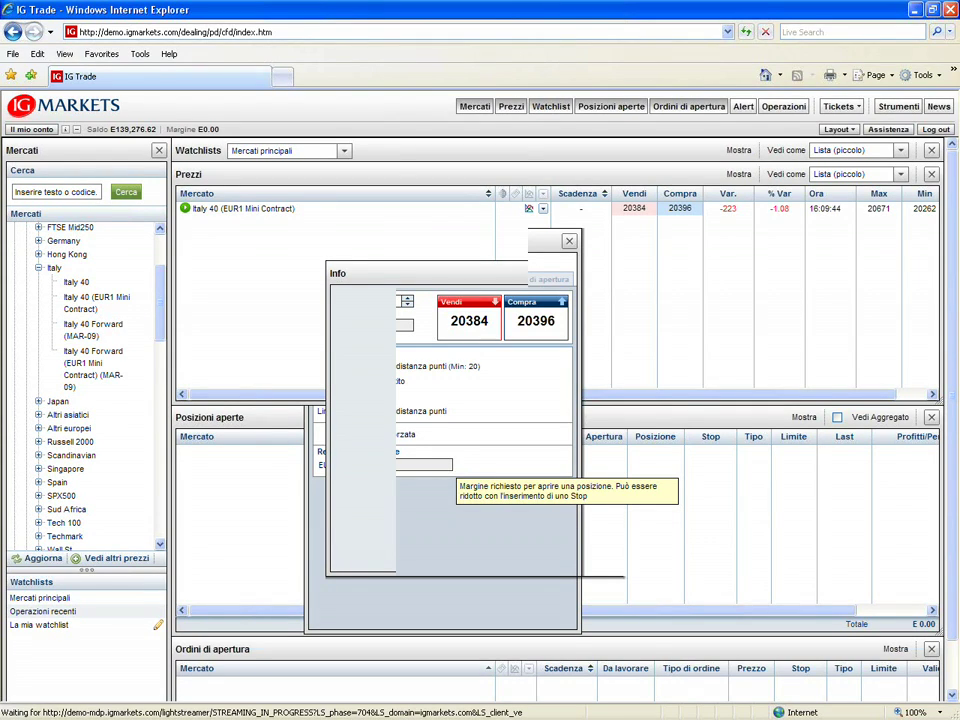
# Set the stop distance on the Italy 40 mini ticket to 300 points and check the margin requirement
pyautogui.click(362, 367)
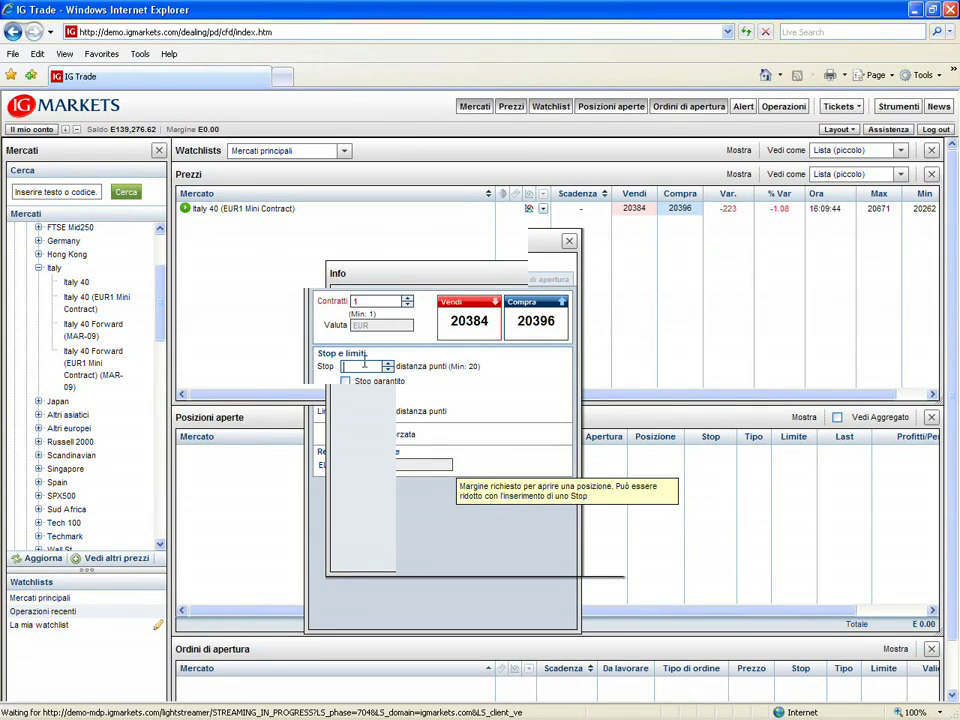
pyautogui.write('300')
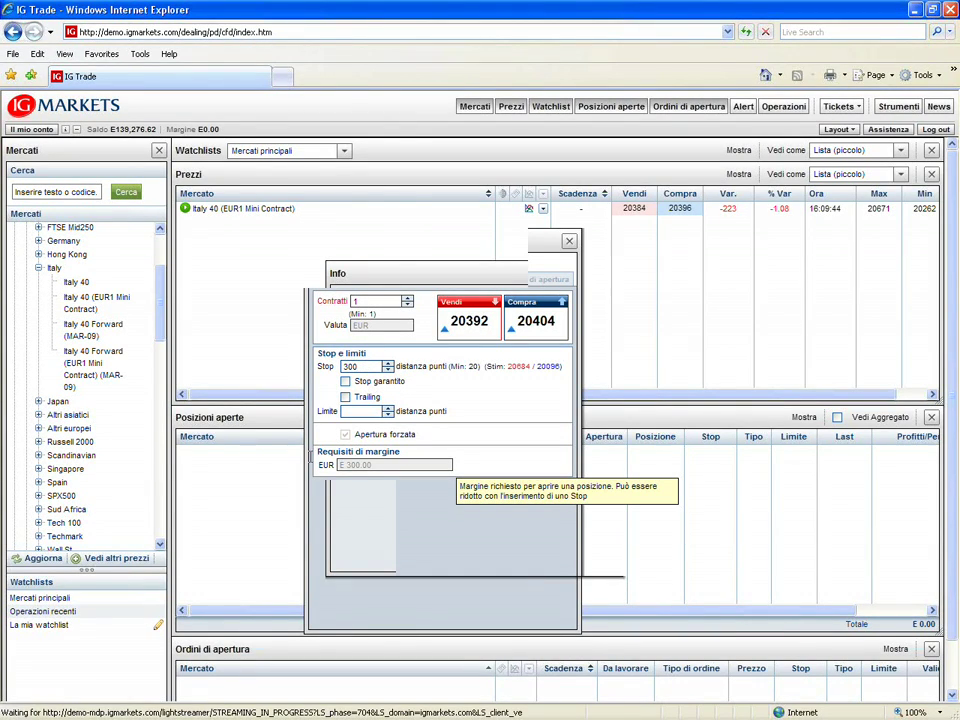
pyautogui.moveTo(380, 465); pyautogui.dragTo(319, 465)
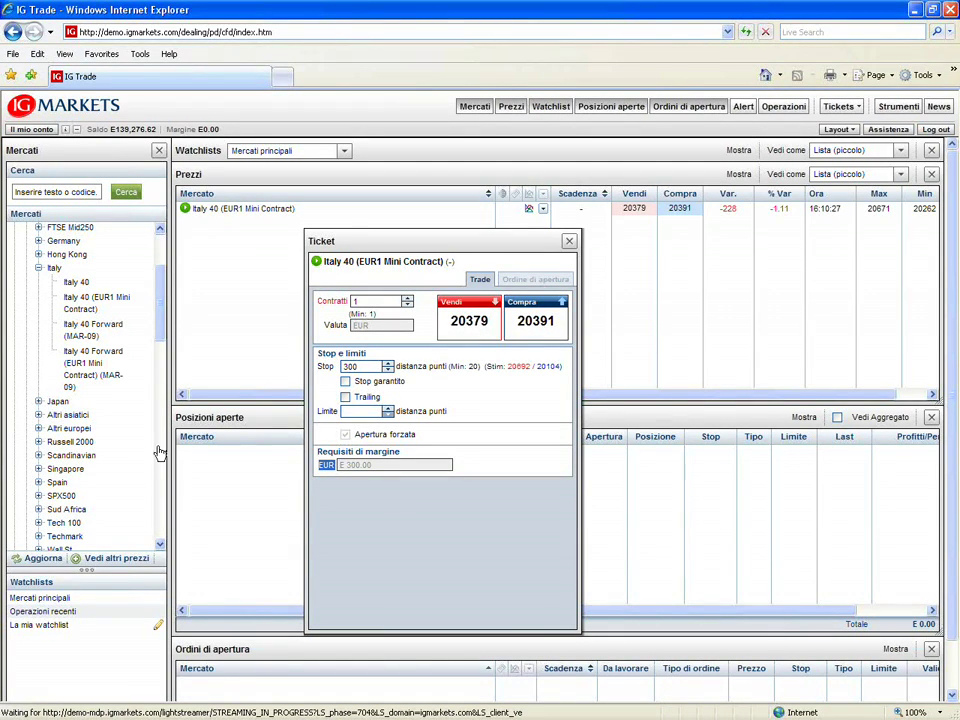
# Prepare a trading ticket for Fiat SpA with a stop distance of 2 pips and check its margin requirement
pyautogui.scroll(-3, 158, 362)
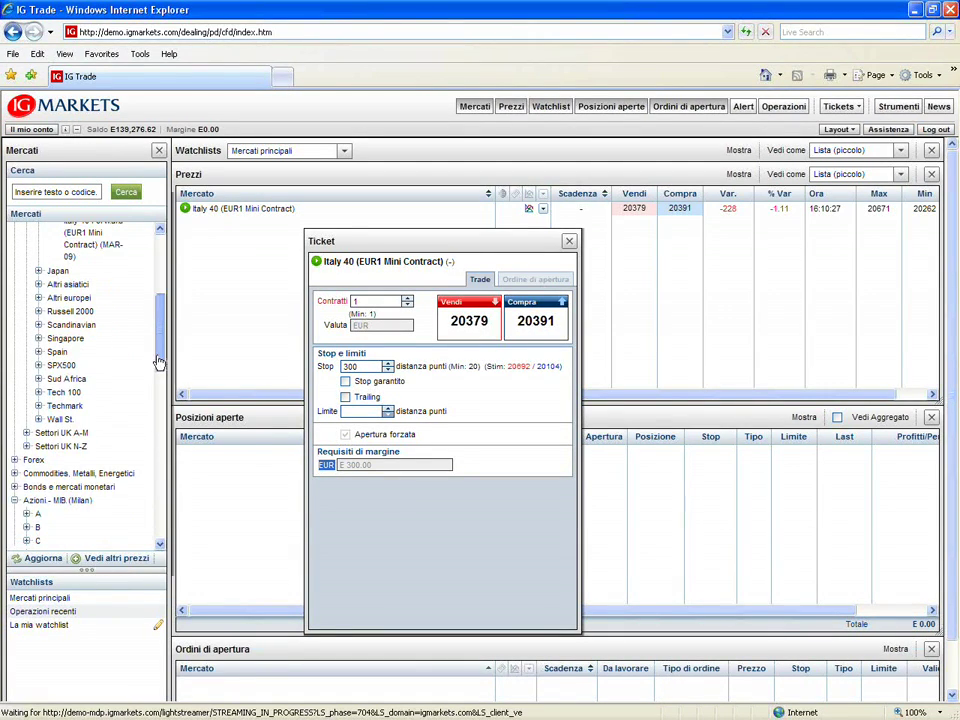
pyautogui.moveTo(158, 362); pyautogui.dragTo(160, 388)
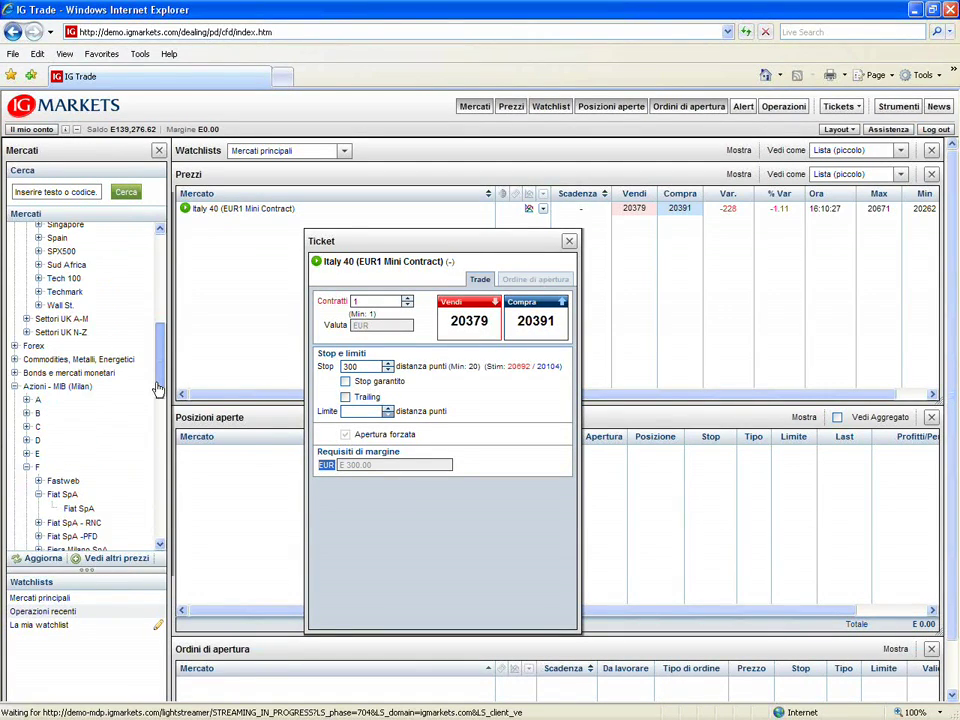
pyautogui.scroll(-2, 78, 437)
pyautogui.click(78, 437)
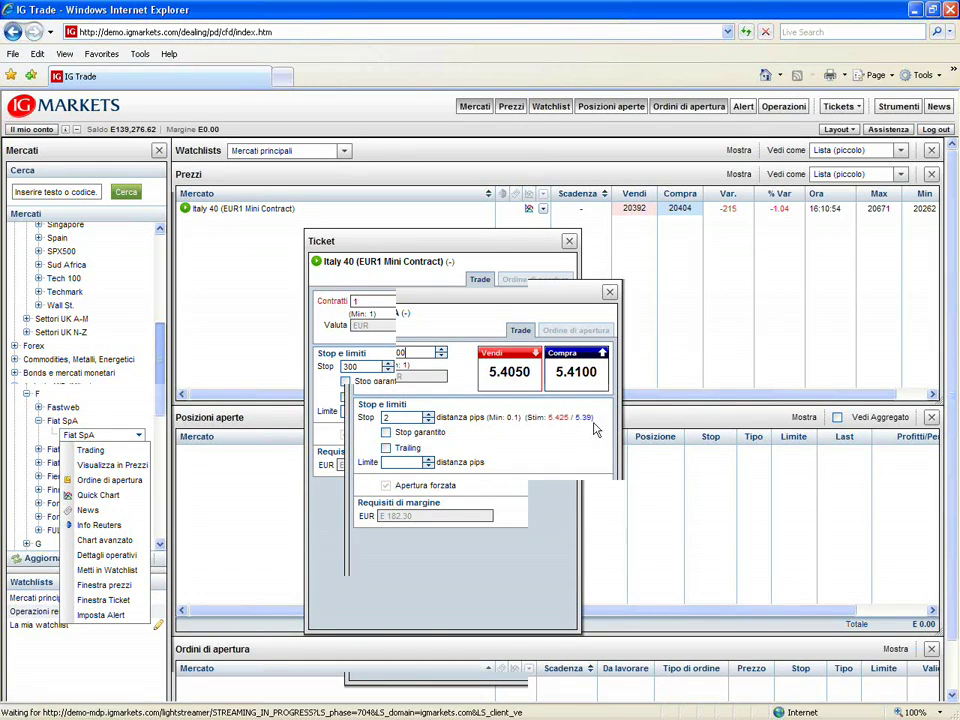
pyautogui.doubleClick(395, 515)
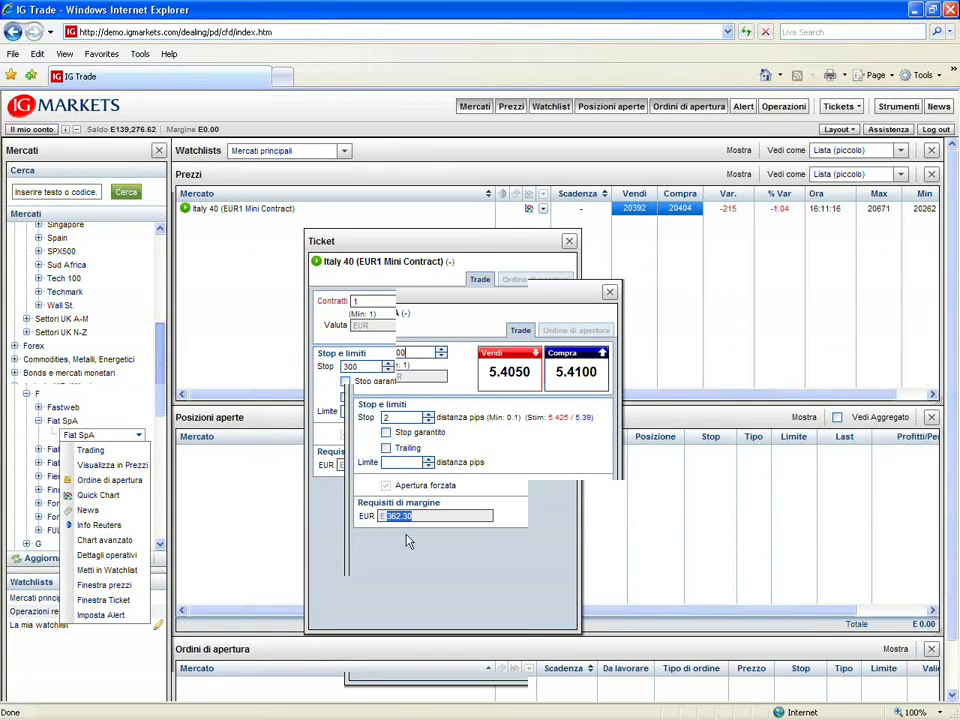